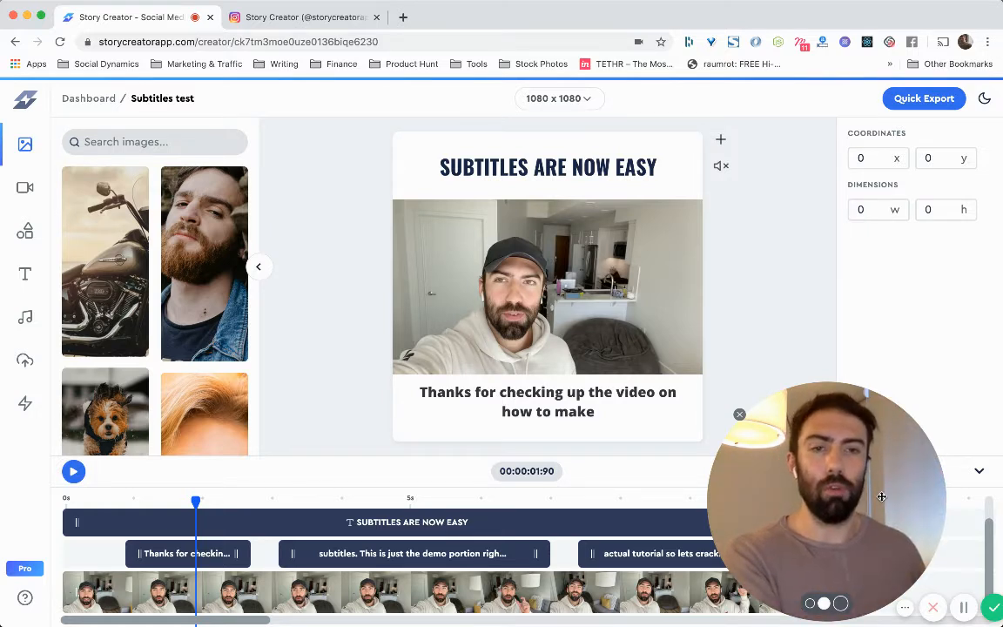
- Add the Style 1 progress bar to the video
drag(818, 507, 869, 506)
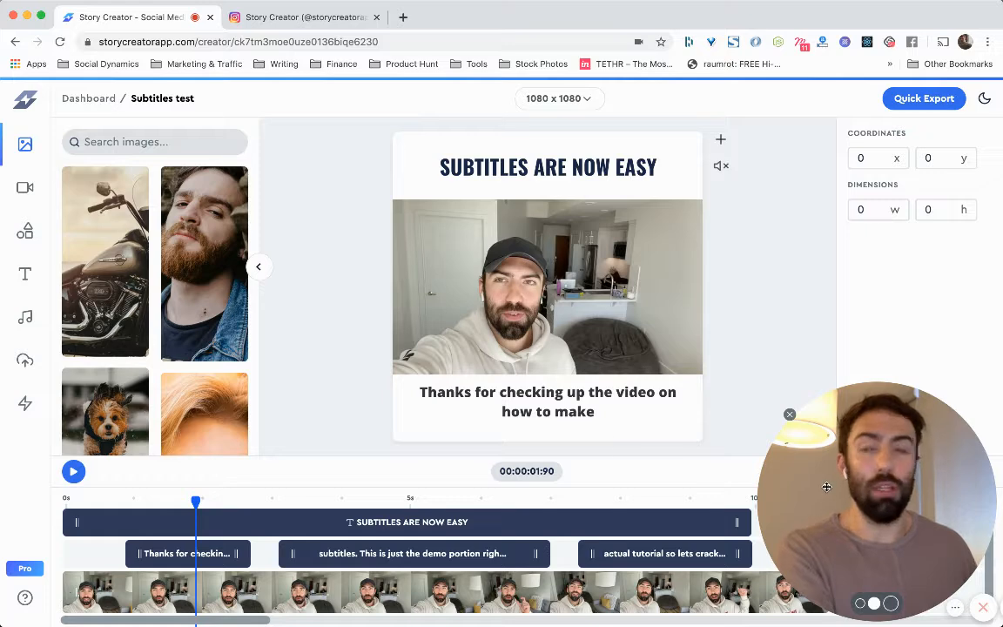
scroll(127, 296, down, 10)
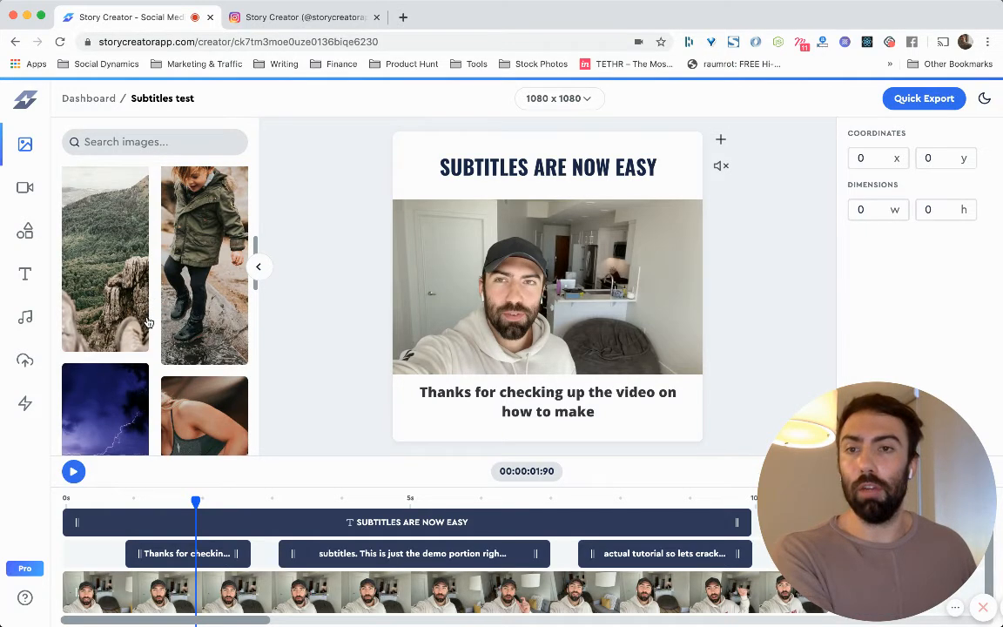
click(27, 232)
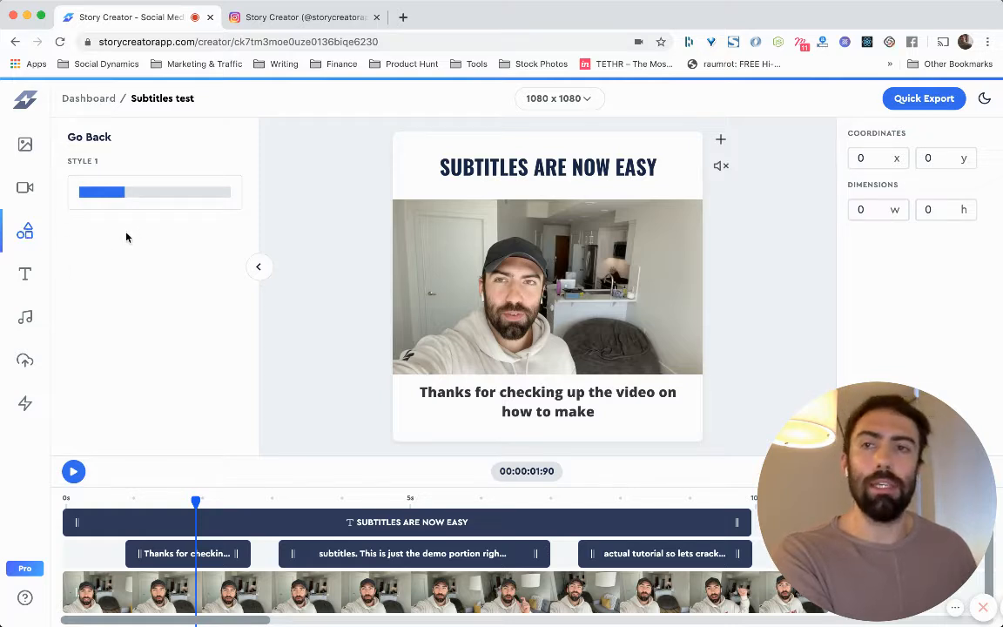
click(87, 139)
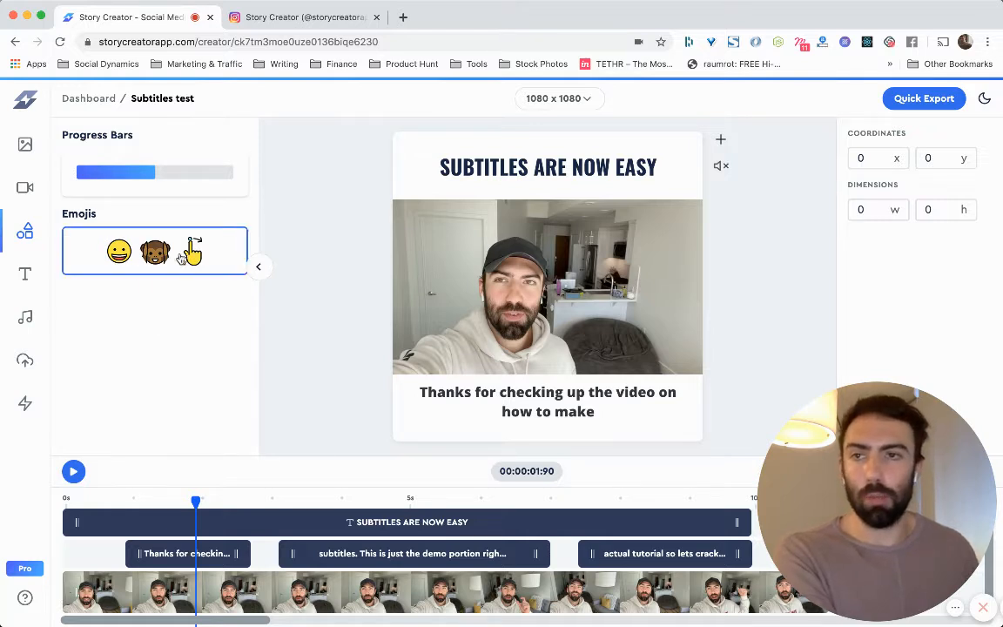
click(130, 179)
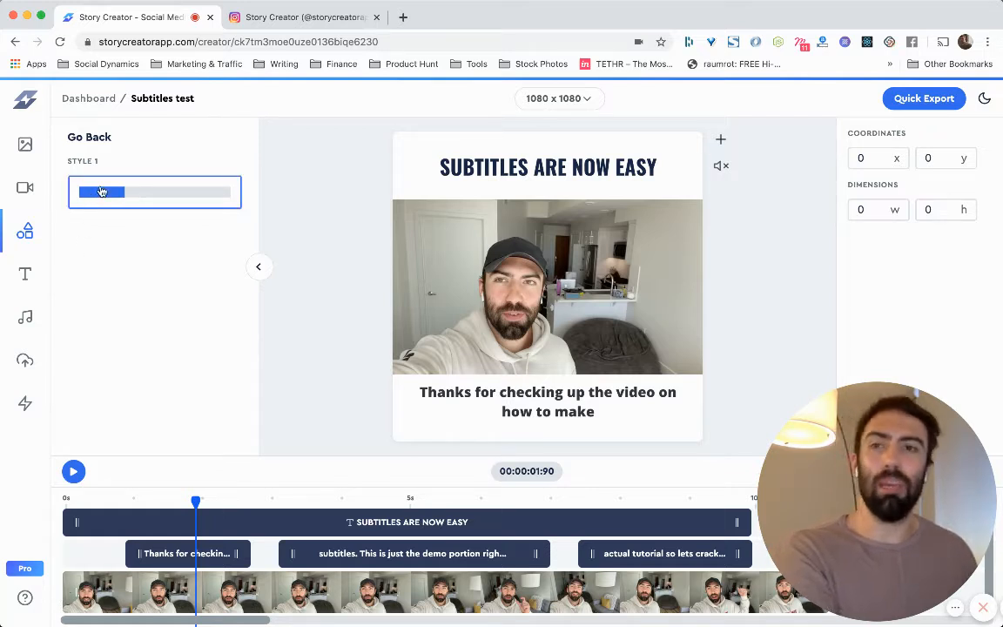
click(102, 191)
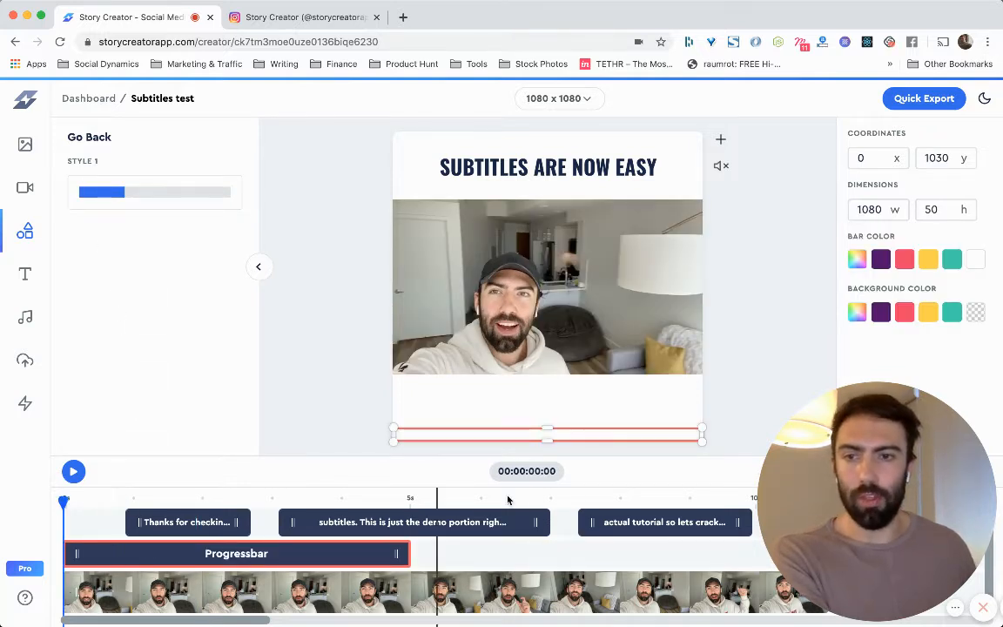
- Extend the progress bar clip on the timeline so it spans the full length of the video clip
drag(812, 446, 67, 206)
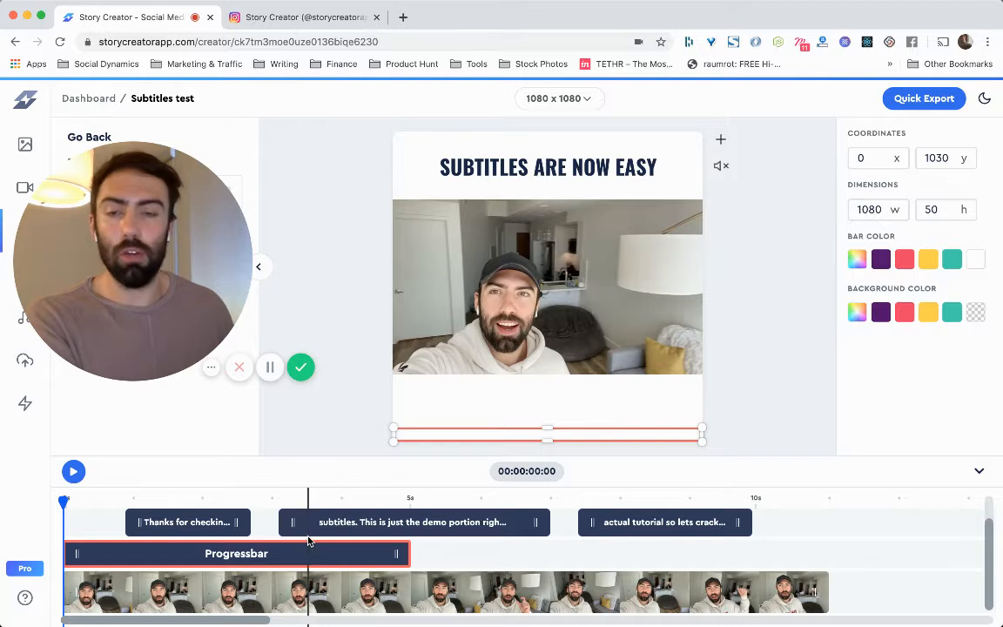
drag(63, 500, 365, 532)
scroll(443, 555, down, 1)
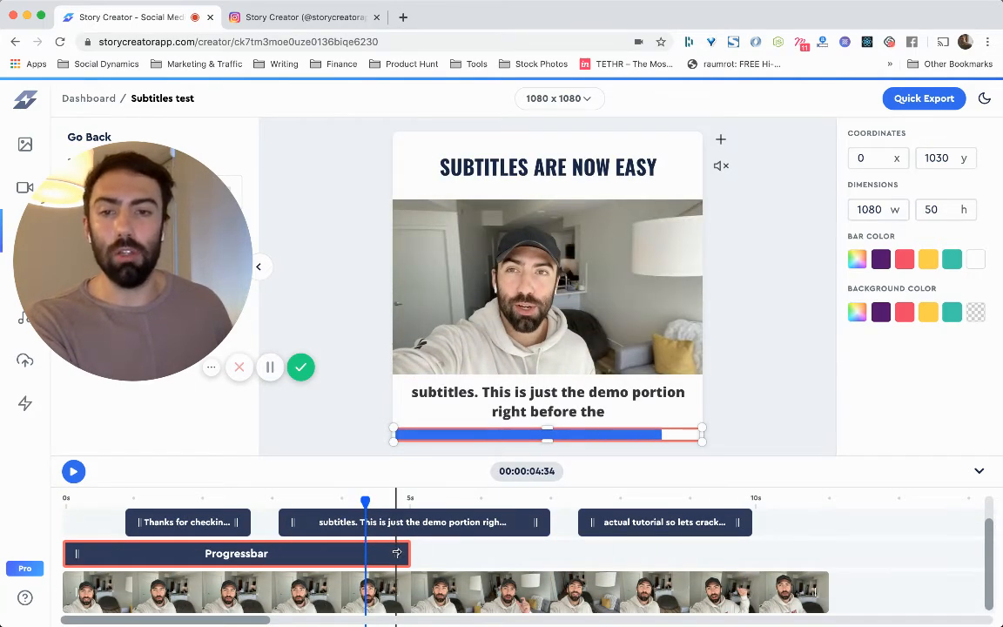
drag(397, 553, 63, 502)
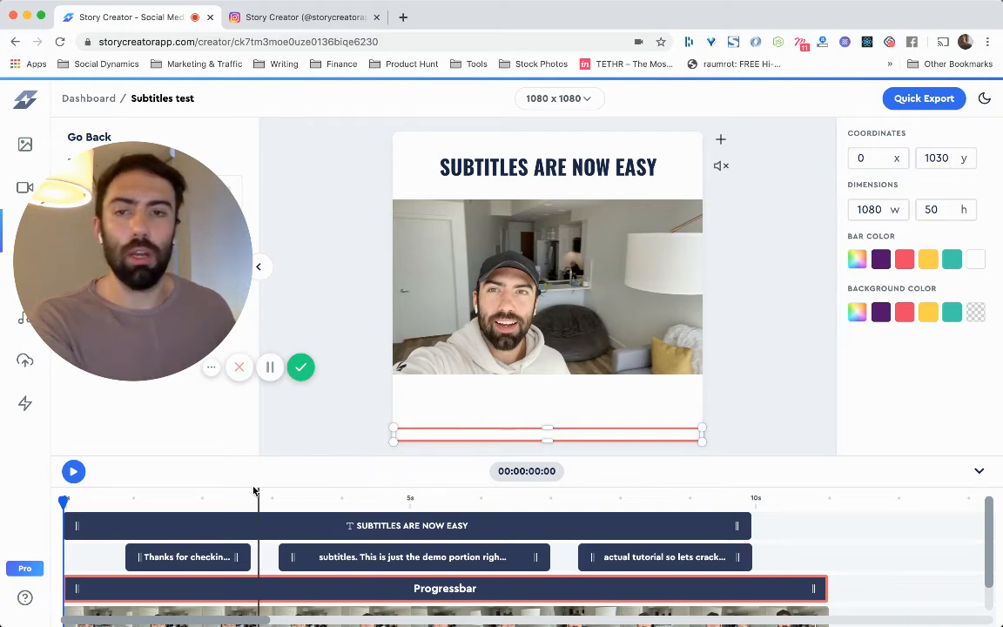
- Move the playhead to 00:00:04:35 and make the progress bar's background opaque black with alpha 1
click(227, 498)
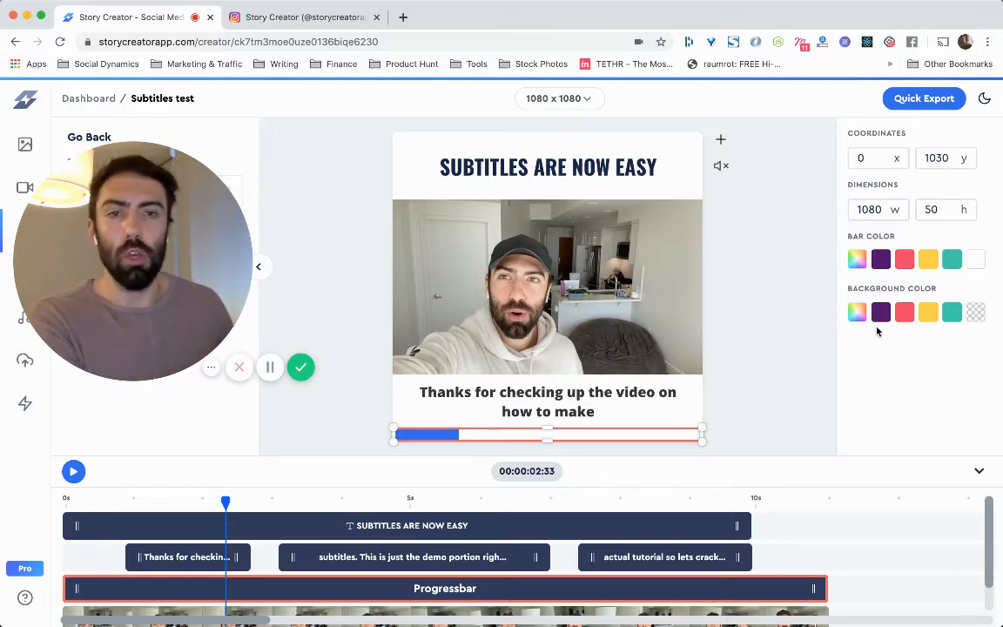
drag(848, 236, 875, 235)
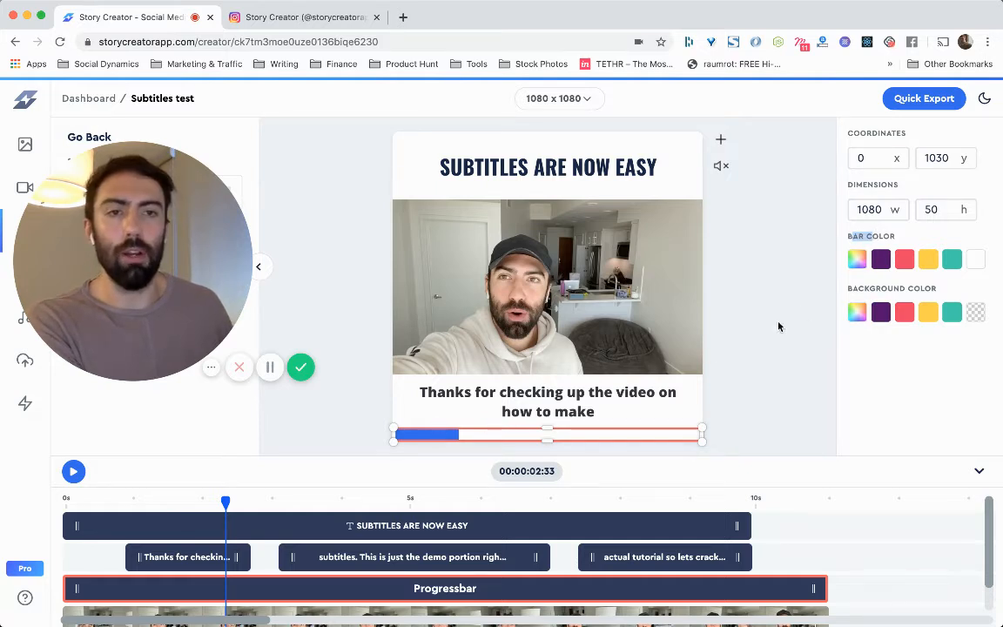
double_click(856, 287)
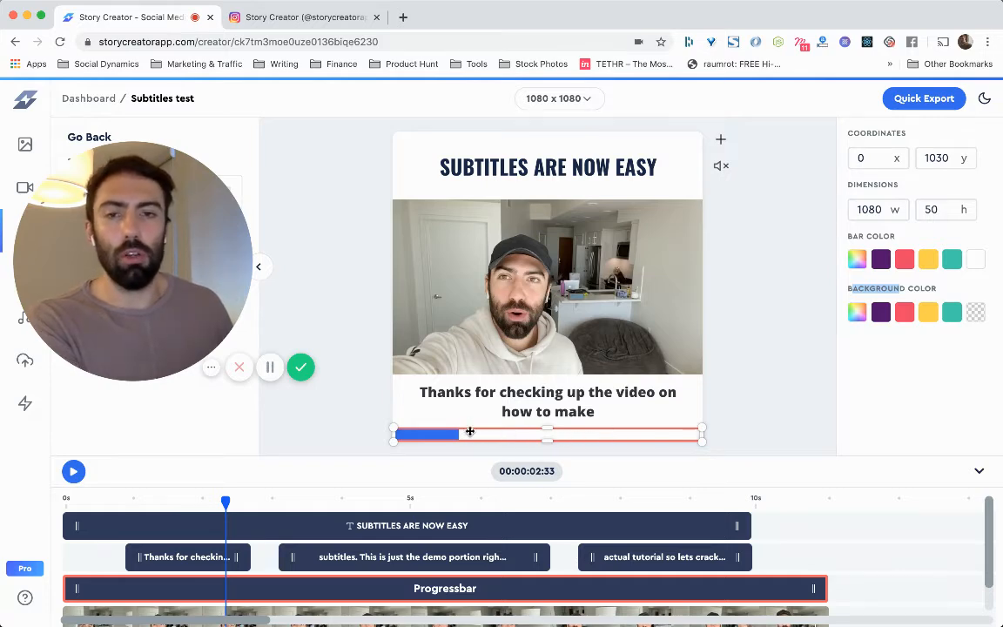
drag(226, 502, 375, 503)
click(856, 312)
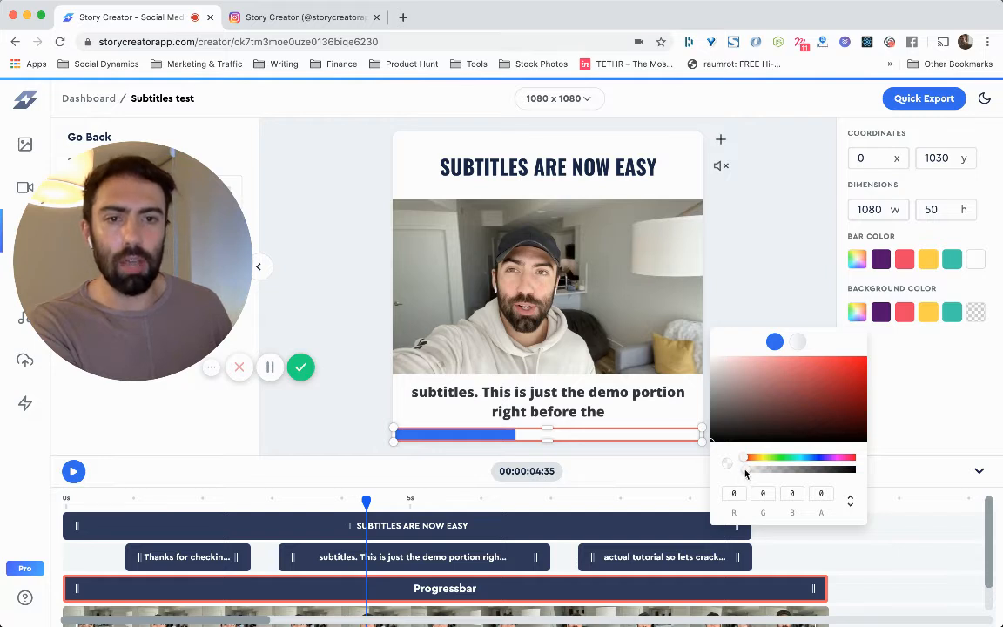
drag(745, 473, 852, 471)
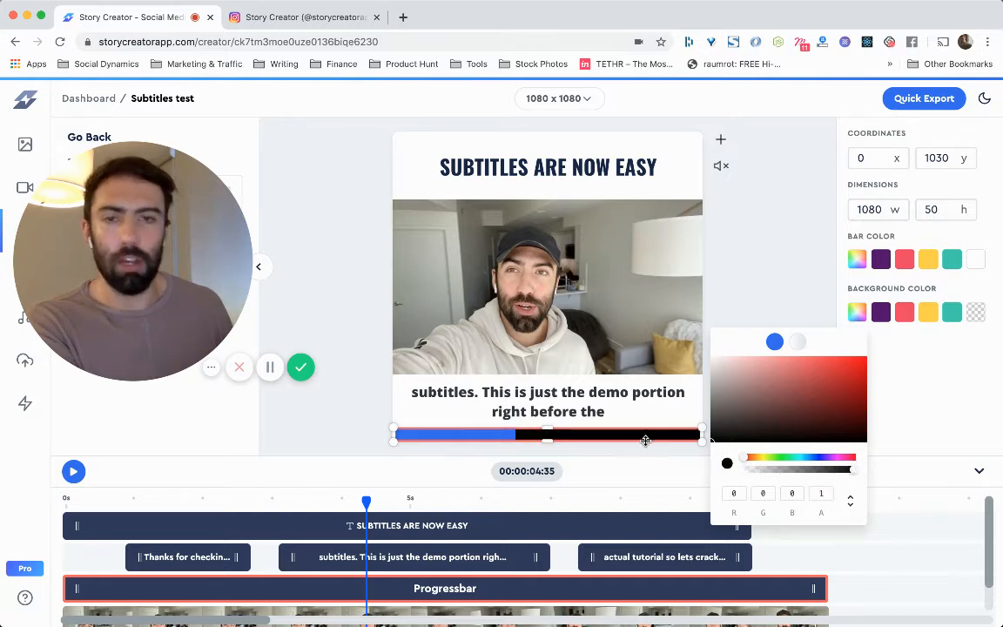
- Try red and light gray for the progress bar's background, ending on dark gray with RGB 46, 51, 51
drag(813, 399, 845, 373)
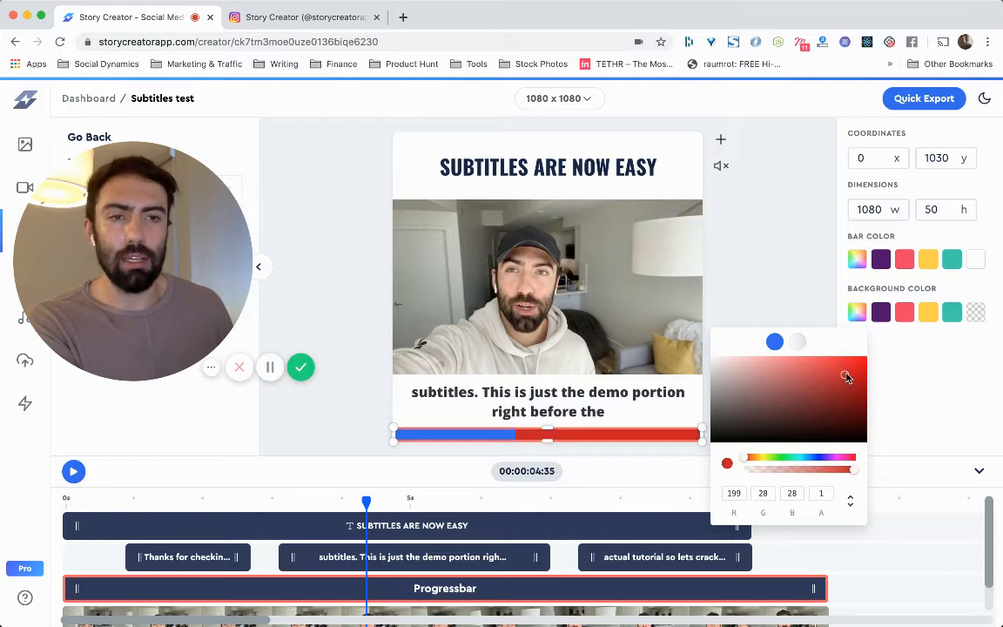
drag(778, 458, 802, 457)
mouse_move(792, 401)
mouse_down()
mouse_move(721, 401)
mouse_move(638, 343)
mouse_move(710, 381)
mouse_move(713, 369)
mouse_up()
click(716, 382)
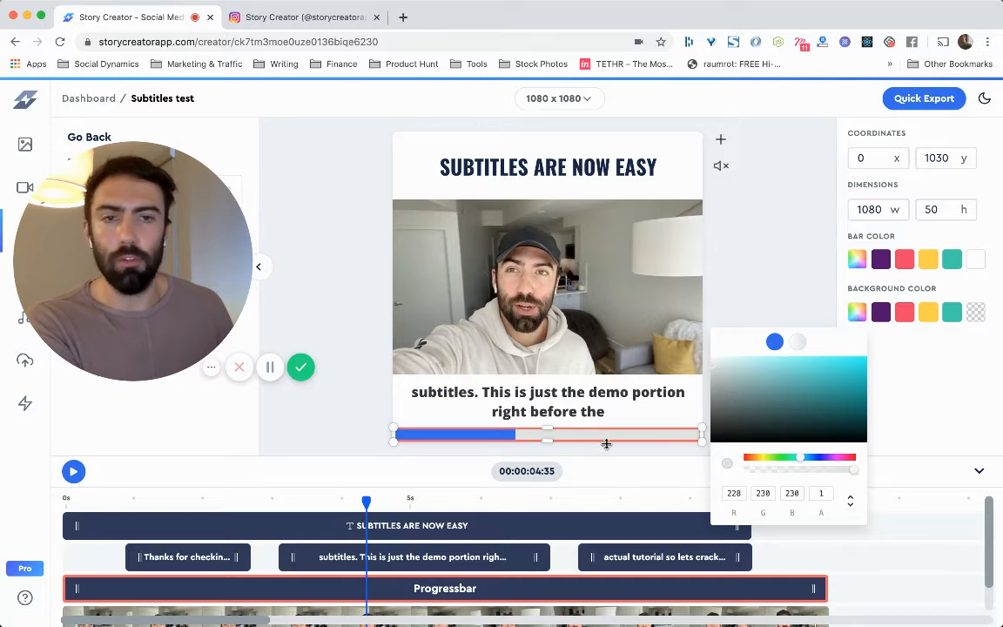
mouse_move(734, 422)
mouse_down()
mouse_move(721, 415)
mouse_move(725, 427)
mouse_up()
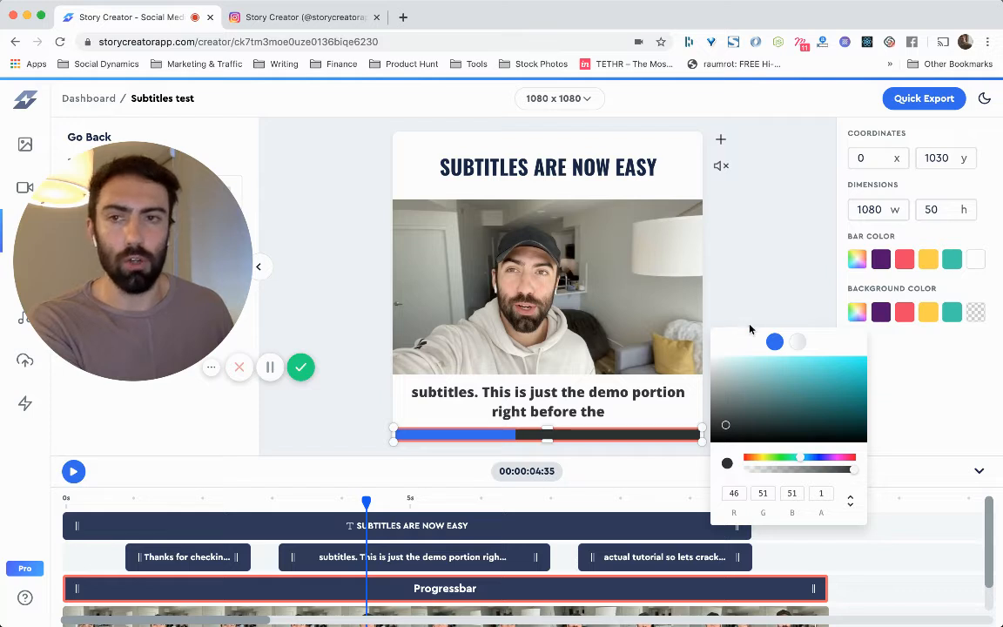
click(909, 373)
- Set the progress bar's bar color to #3466DE and switch the fill from solid to gradient
click(856, 260)
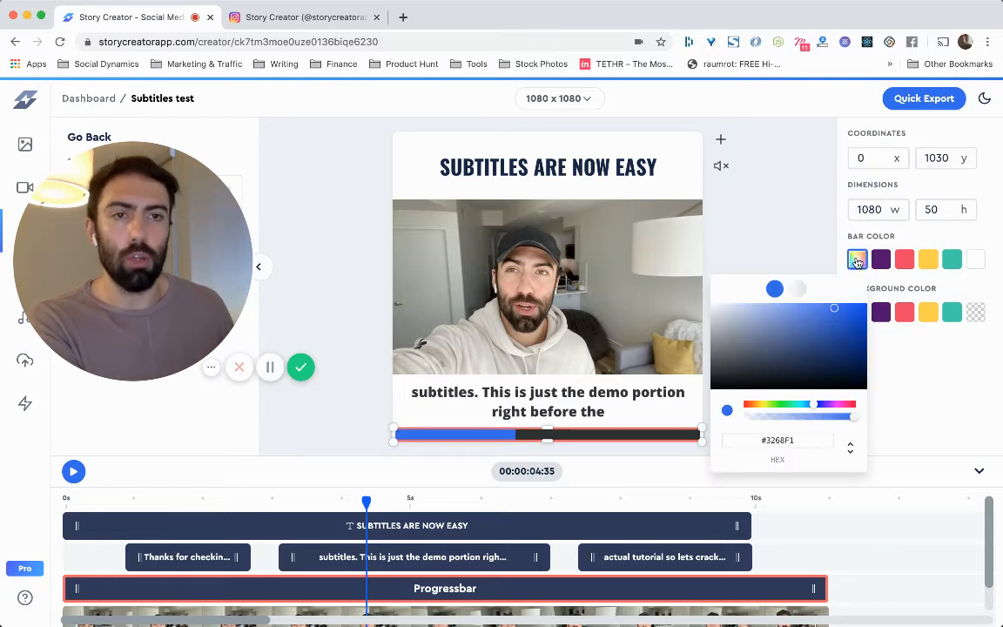
mouse_move(827, 319)
mouse_down()
mouse_move(808, 329)
mouse_move(815, 336)
mouse_move(828, 316)
mouse_move(818, 321)
mouse_up()
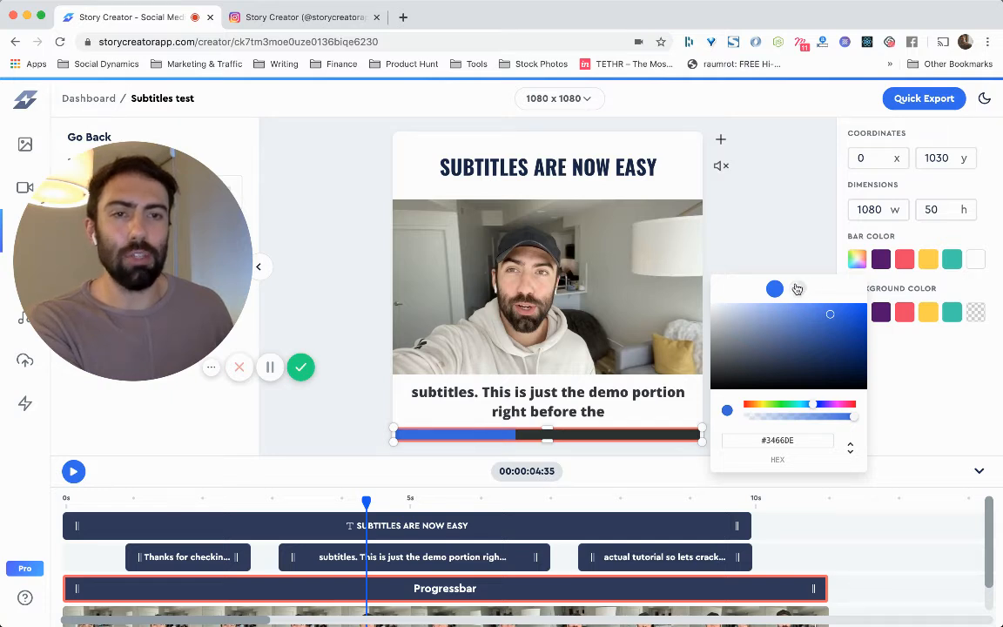
click(797, 288)
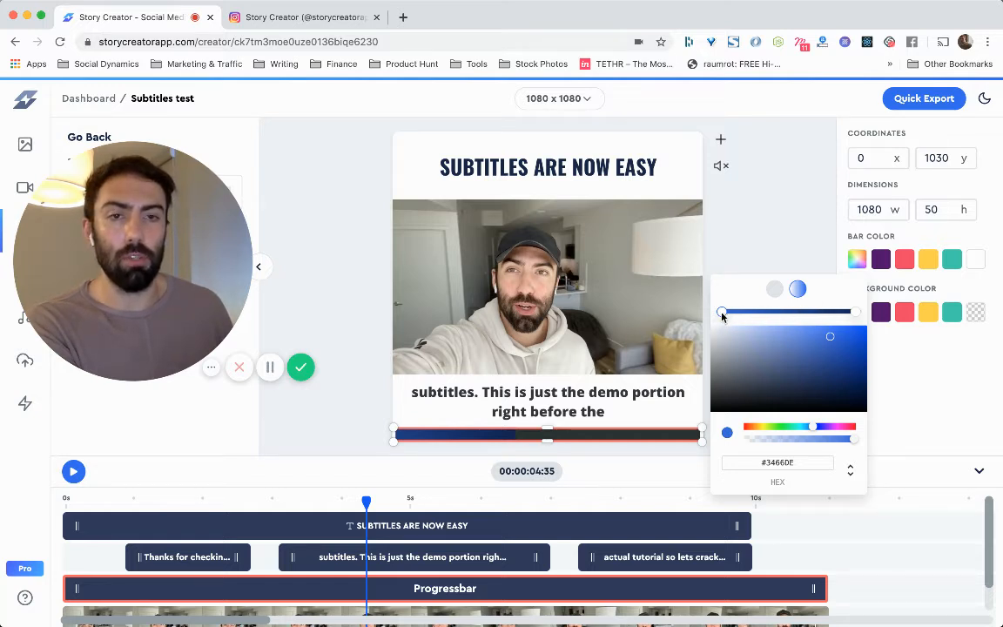
mouse_move(830, 337)
mouse_down()
mouse_move(833, 346)
mouse_move(831, 337)
mouse_up()
- Set the end color of the bar's gradient to magenta #D926E2
click(855, 313)
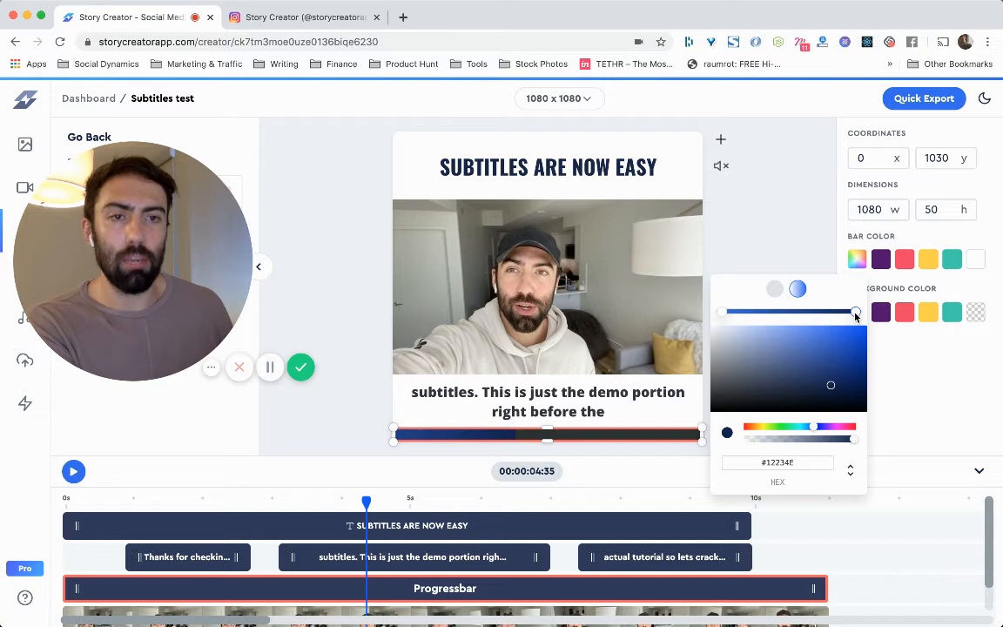
click(840, 340)
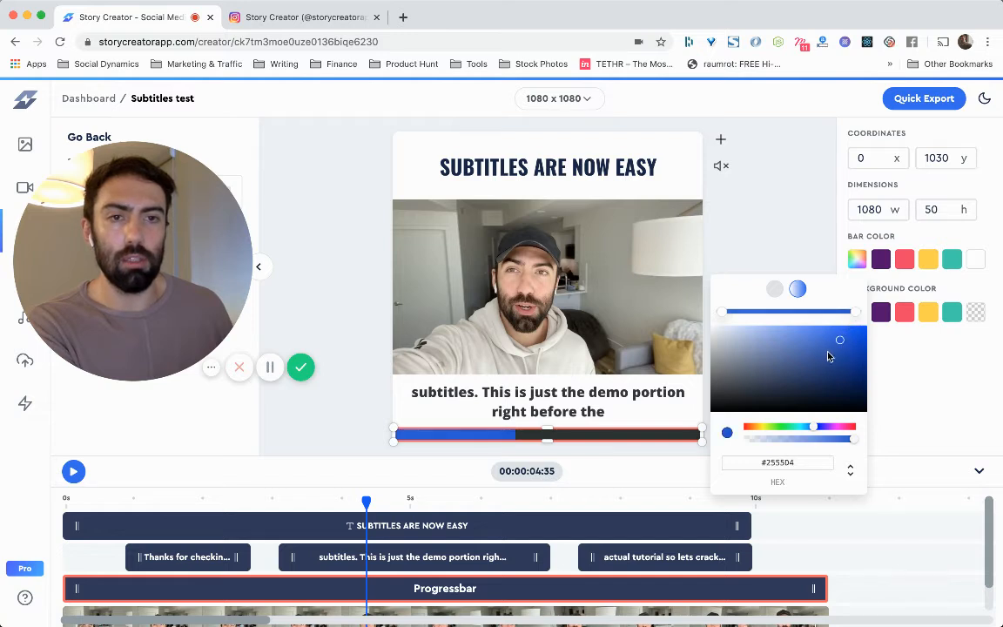
drag(815, 430, 835, 427)
click(850, 340)
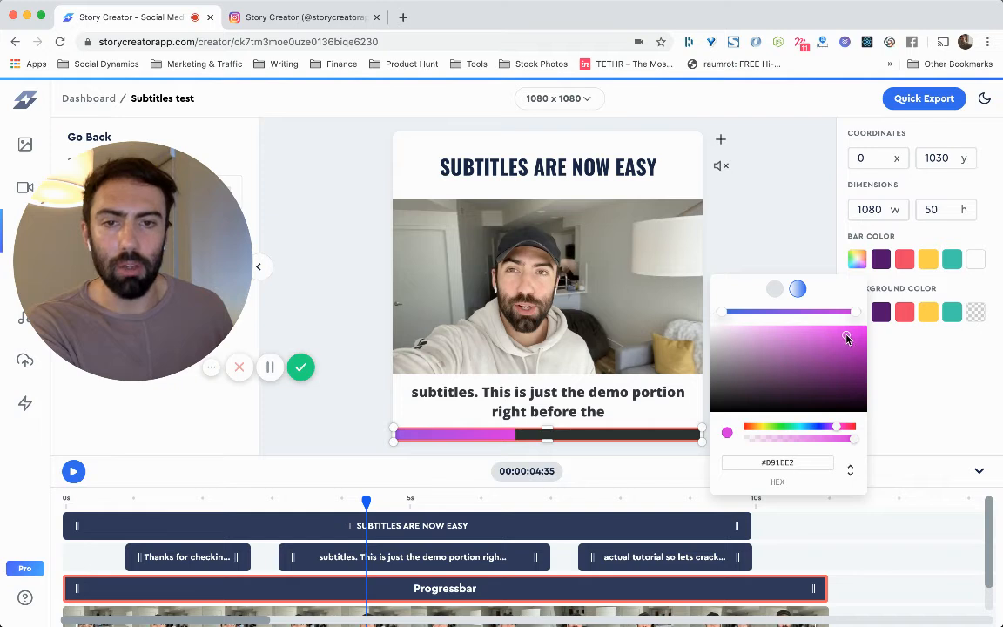
drag(847, 338, 843, 339)
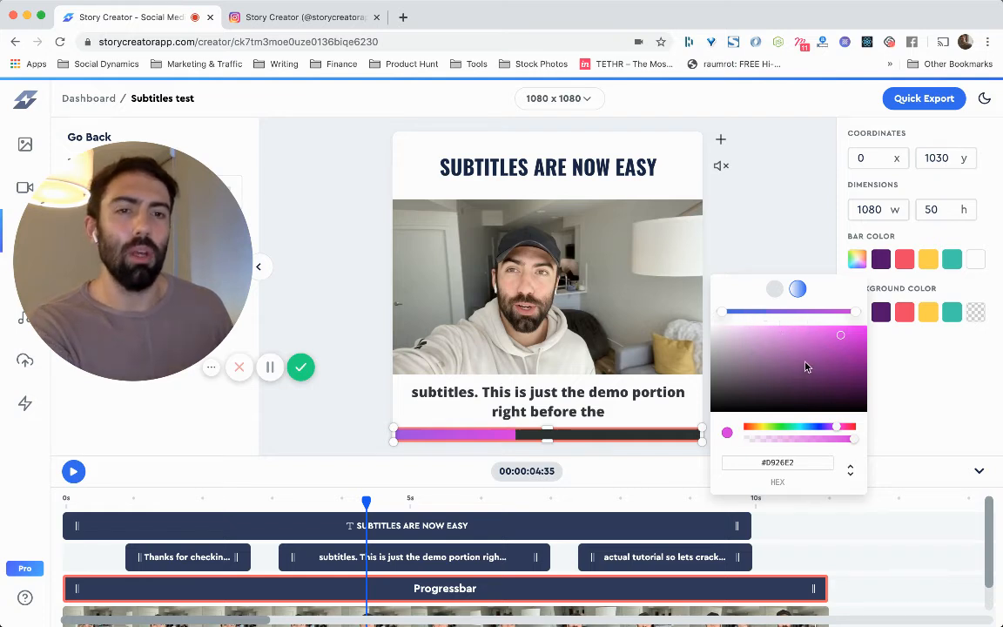
- Copy the gradient's hex value #D926E2 and apply it as the progress bar's background color
click(819, 462)
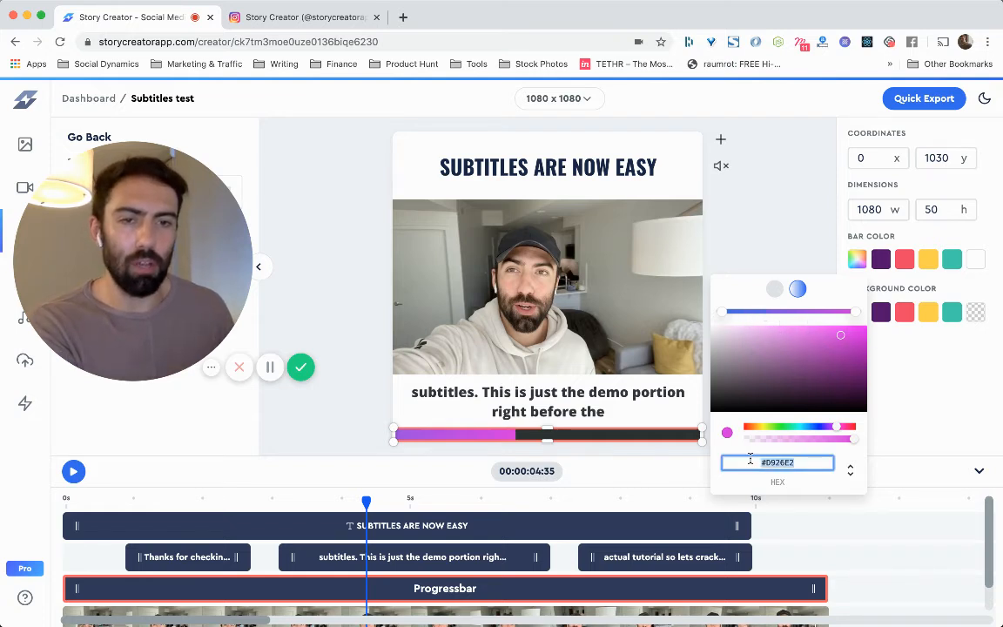
click(916, 361)
click(858, 317)
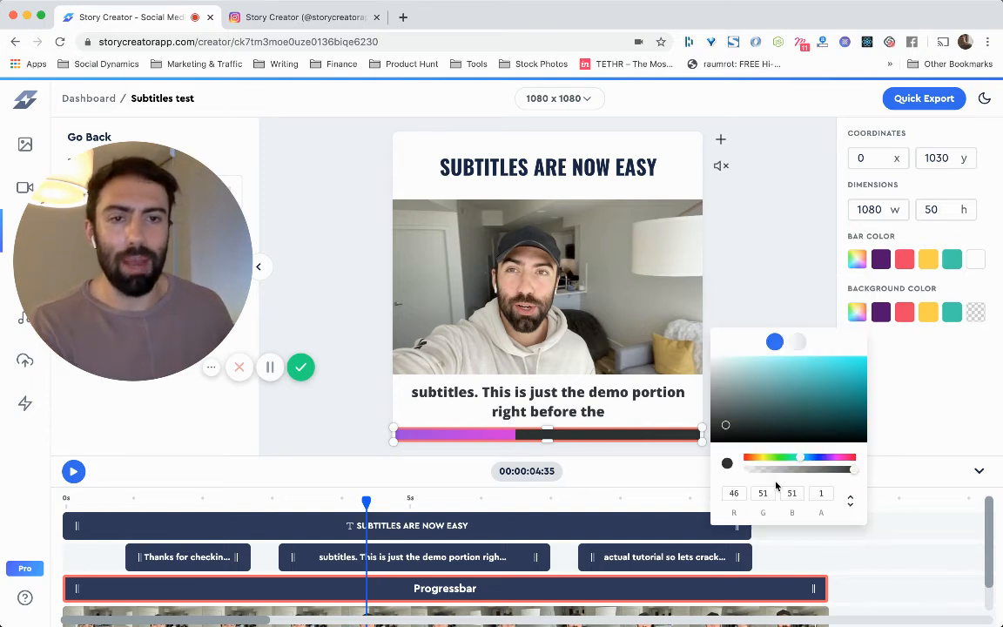
click(850, 501)
double_click(769, 492)
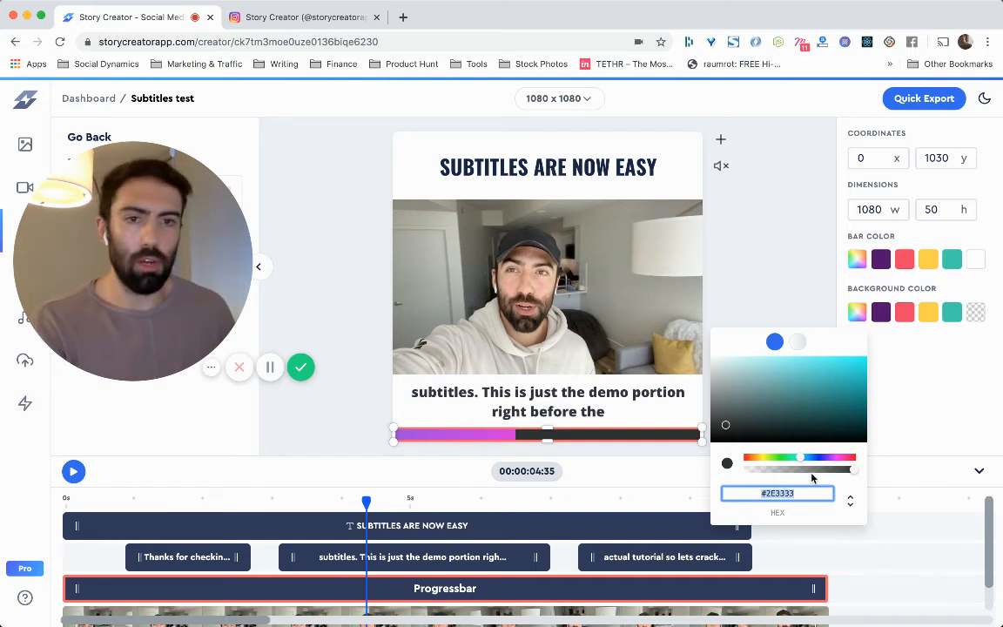
key(ctrl+v)
click(919, 388)
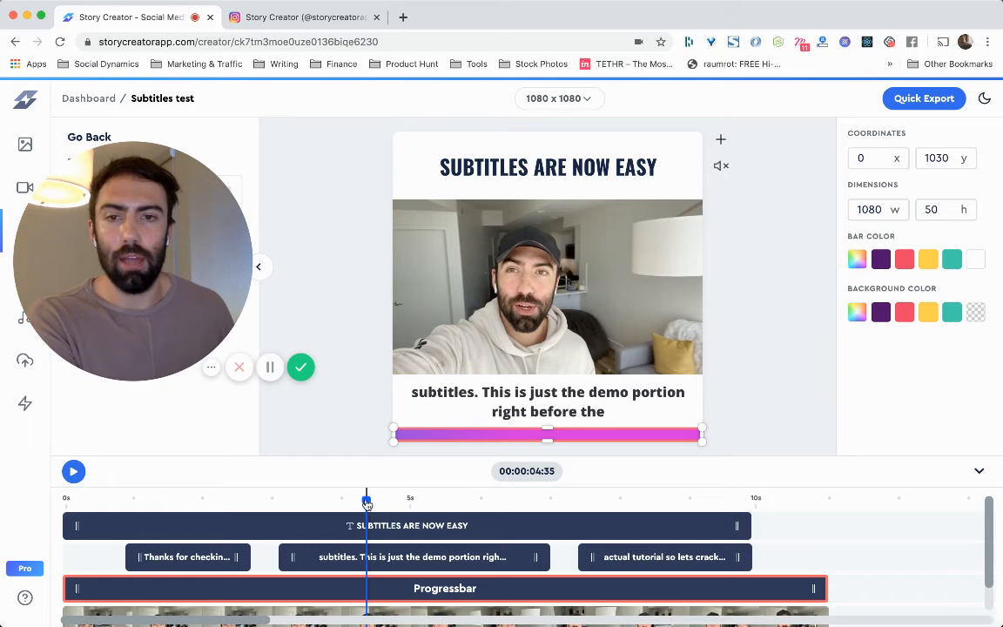
- Scrub the playhead through the timeline to 00:00:09:39 to check how the progress bar fills
click(262, 500)
drag(232, 503, 474, 456)
click(478, 503)
mouse_move(478, 502)
mouse_down()
mouse_move(676, 503)
mouse_move(735, 492)
mouse_move(718, 496)
mouse_up()
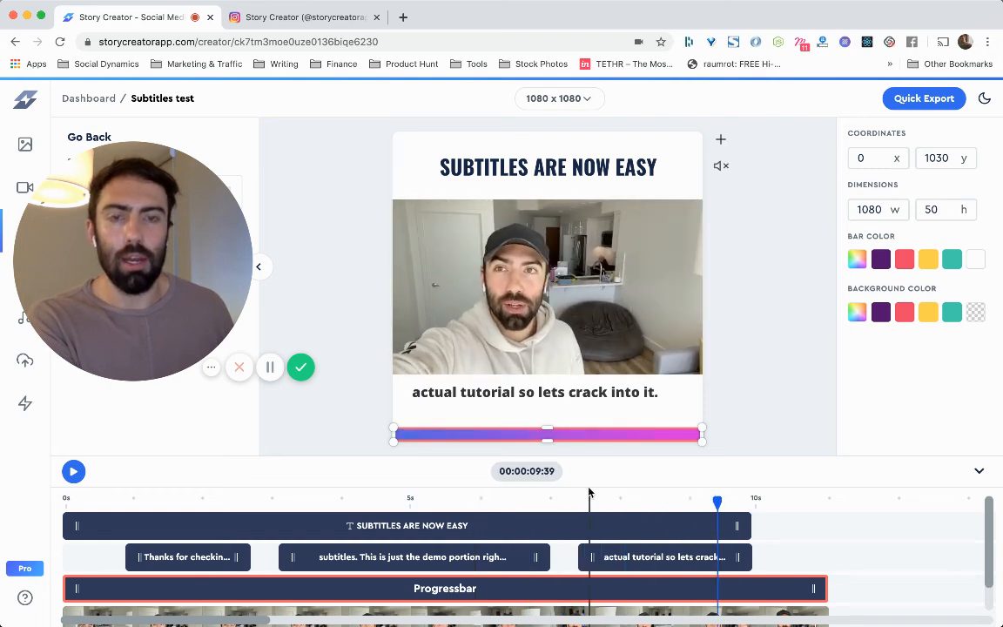
- Reduce the progress bar's height to 24 from its upper edge, deselect it, and play the video briefly
drag(546, 427, 548, 437)
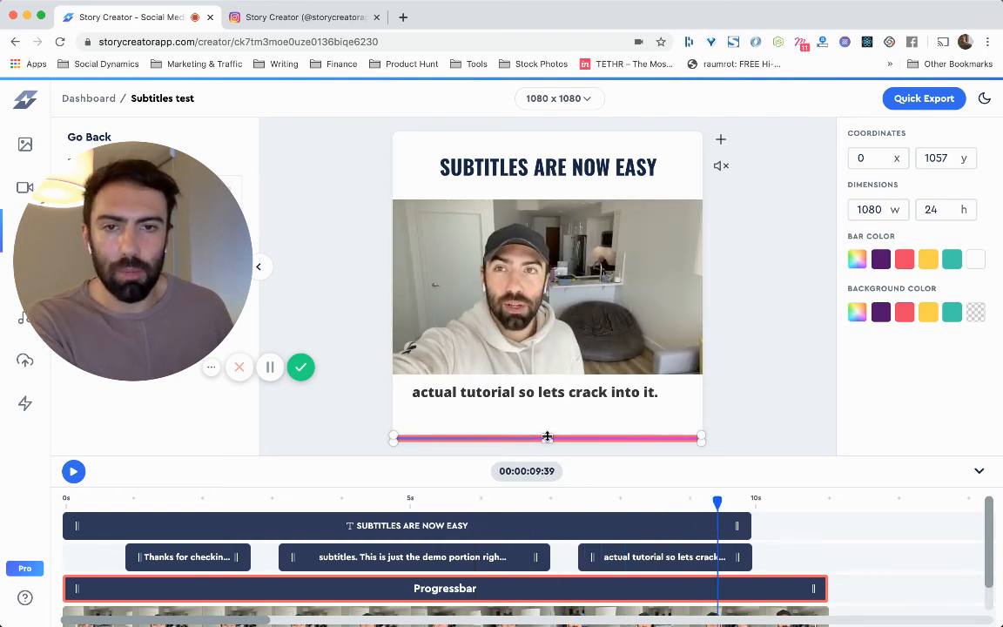
click(365, 426)
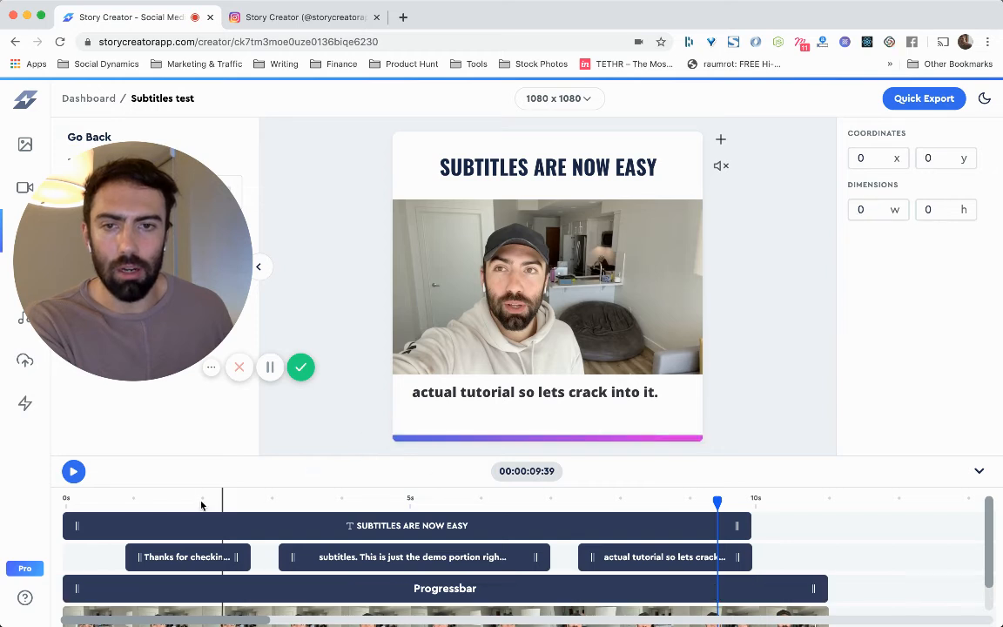
click(163, 500)
key(space)
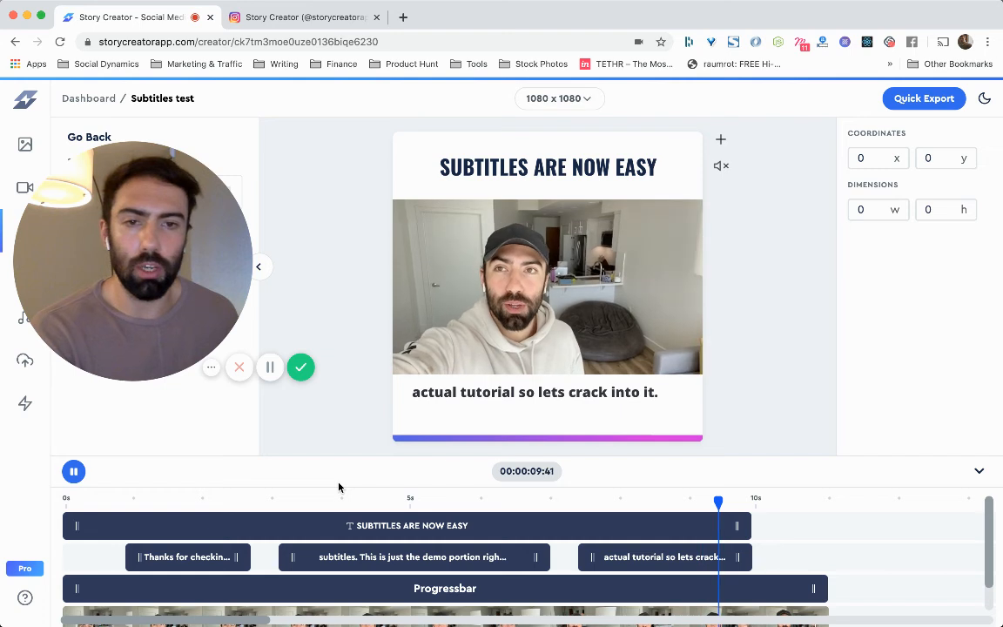
key(space)
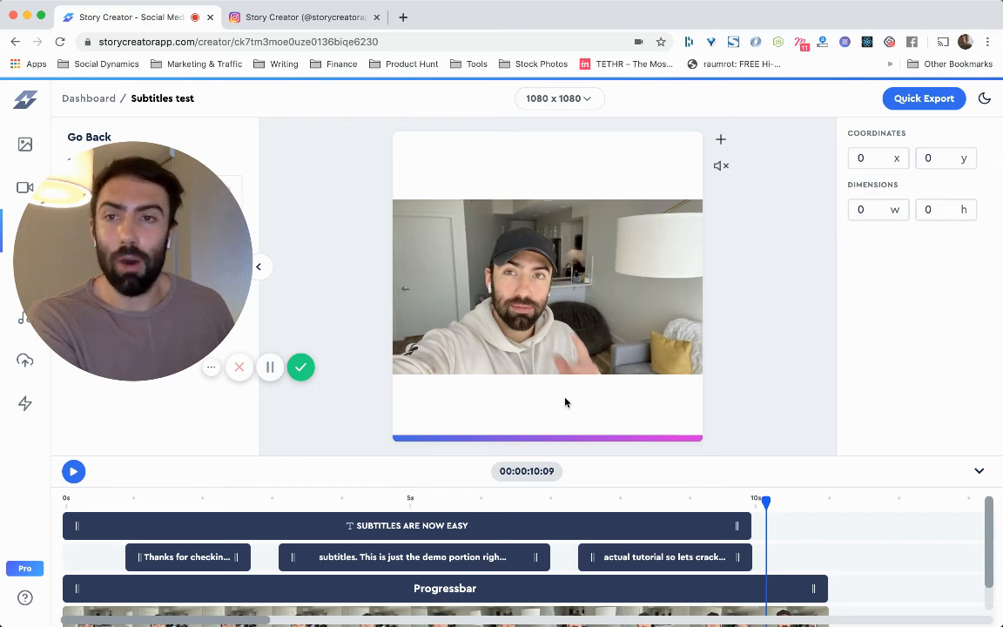
- Switch to the storycreatorapp profile on Instagram and open the "Quickly add subtitles to video" post
click(302, 18)
drag(150, 237, 838, 391)
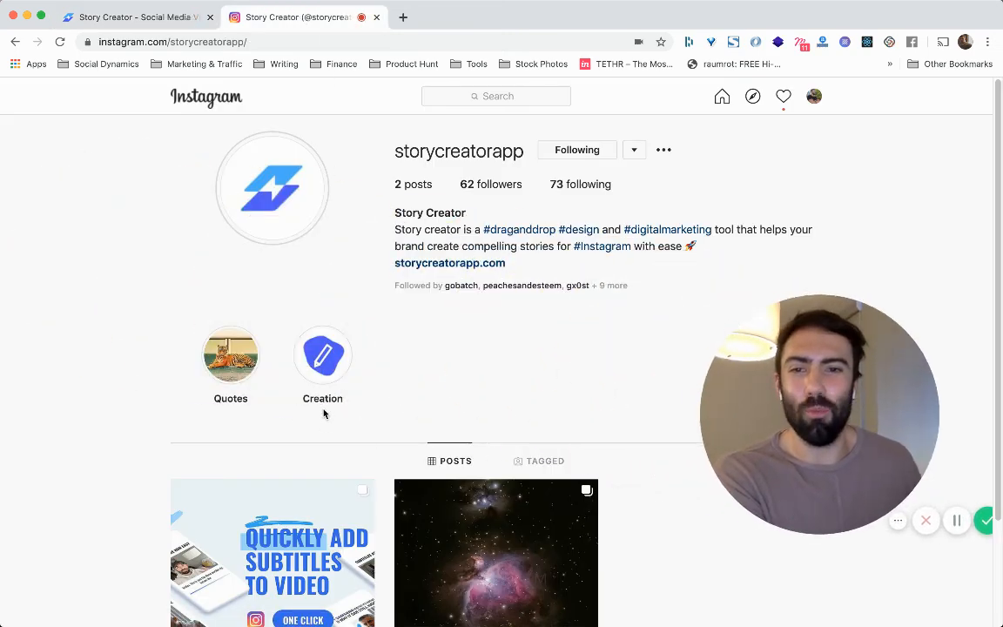
scroll(324, 415, down, 3)
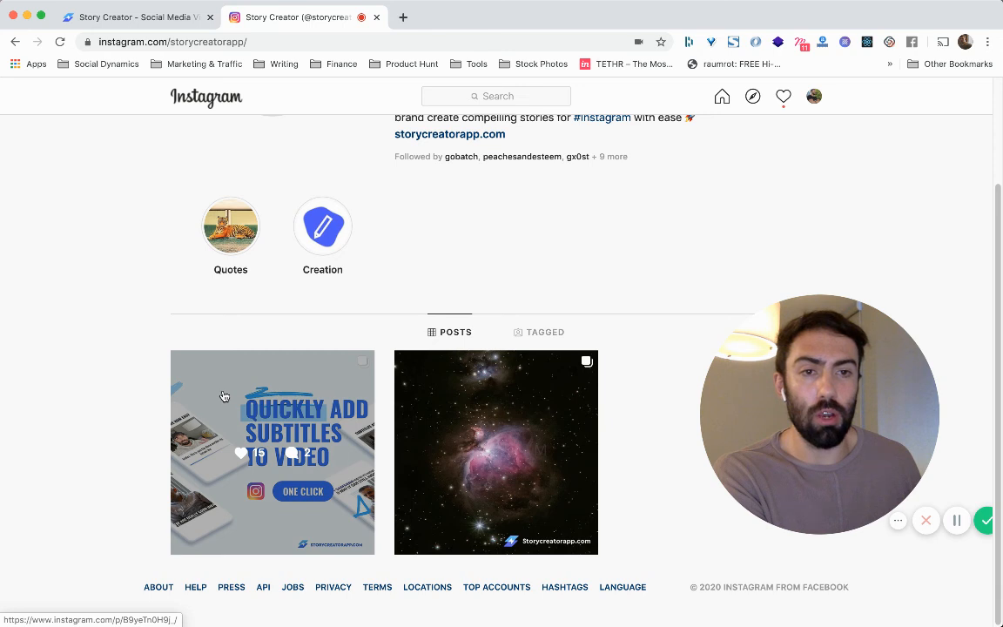
click(275, 403)
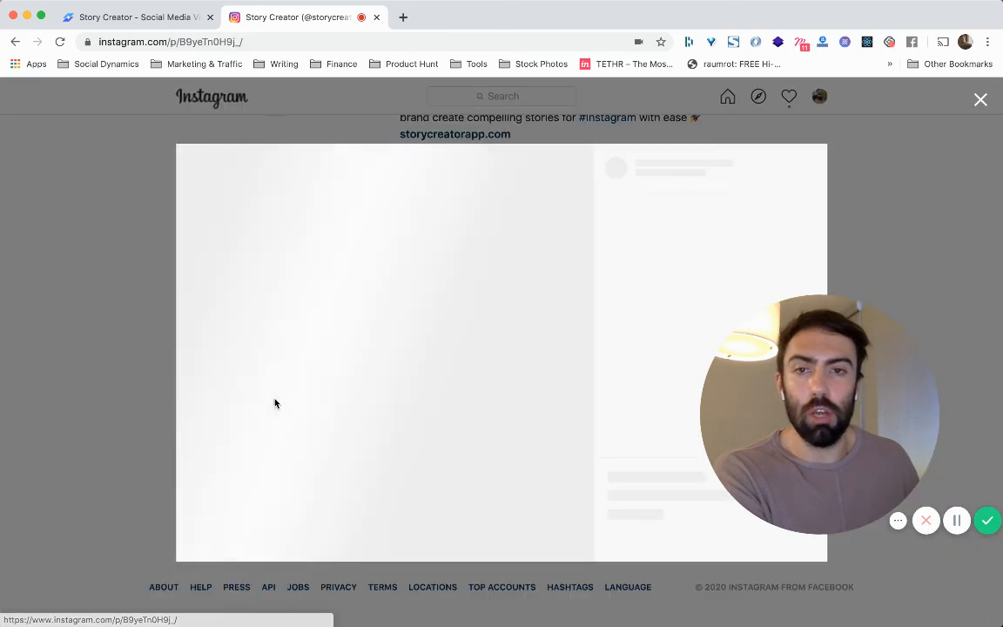
- Page through the subtitle tutorial post's slides, from the cover to the closing FIN slide
click(560, 355)
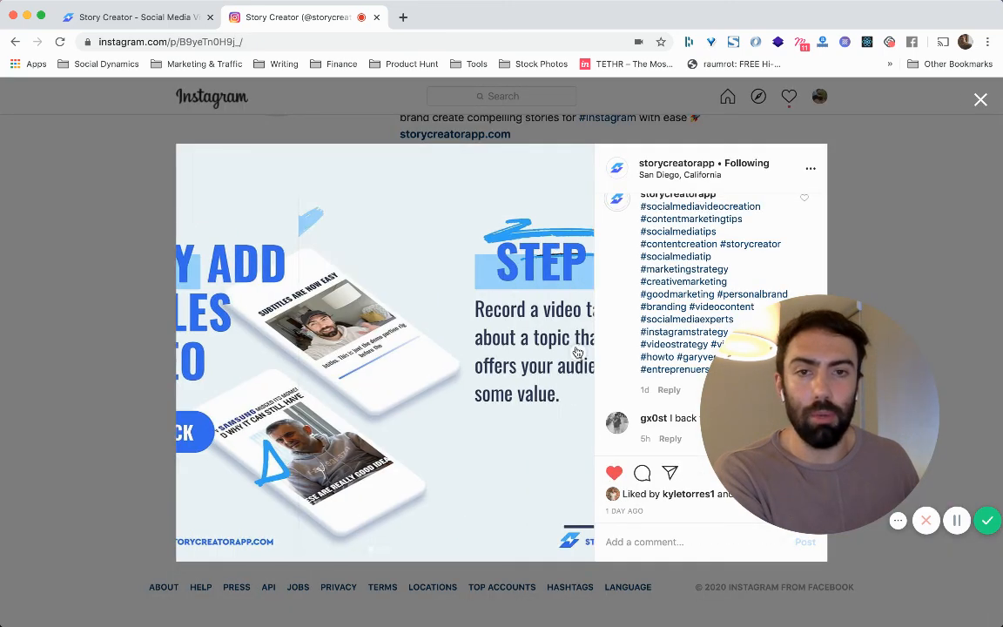
click(577, 352)
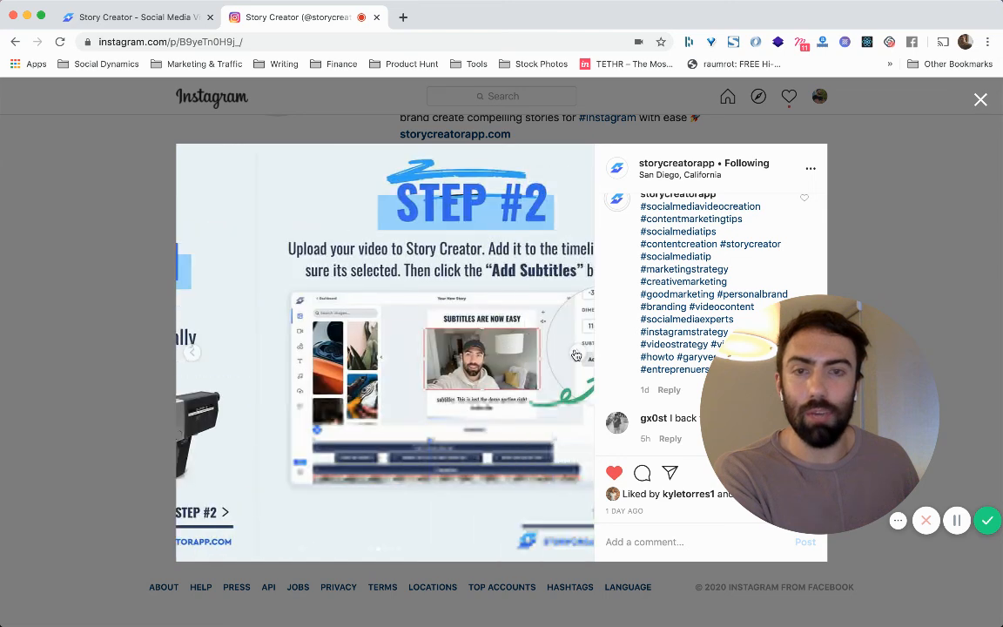
click(580, 352)
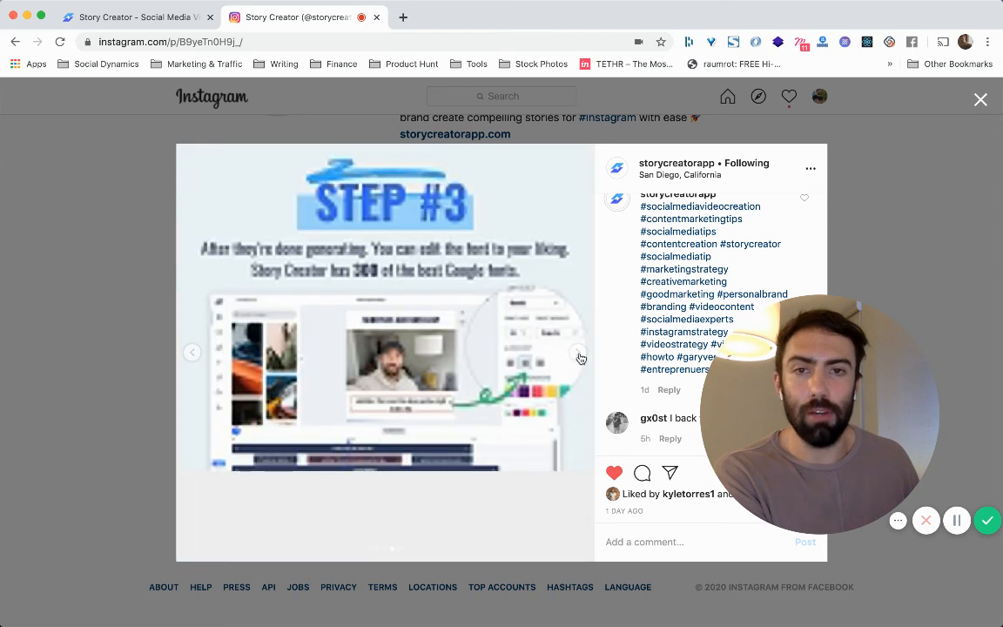
click(578, 354)
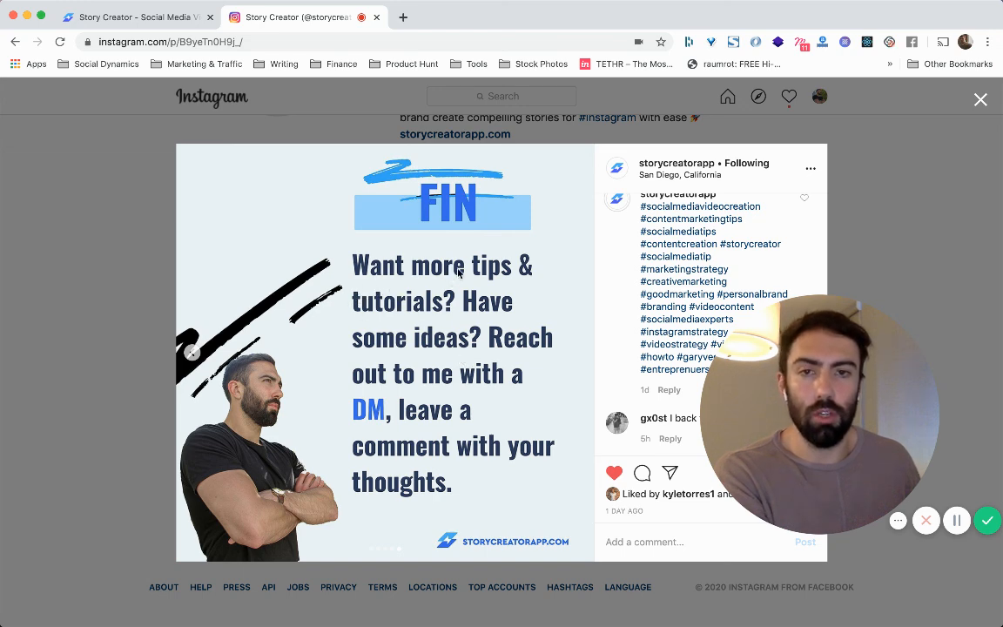
- Close the Instagram post and switch back to the Subtitles test project in Story Creator
click(123, 227)
scroll(165, 291, up, 3)
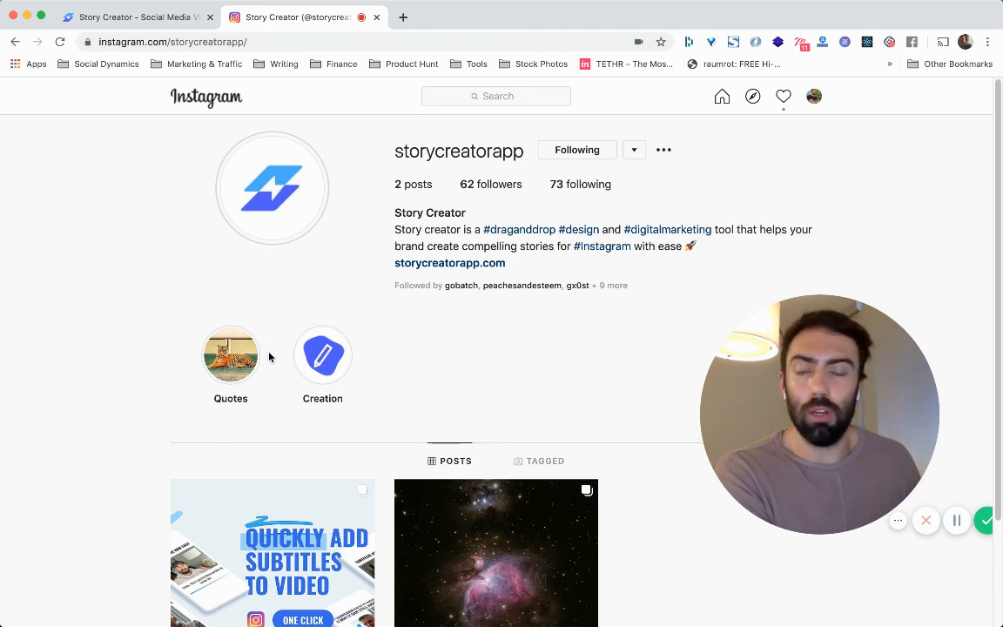
click(152, 18)
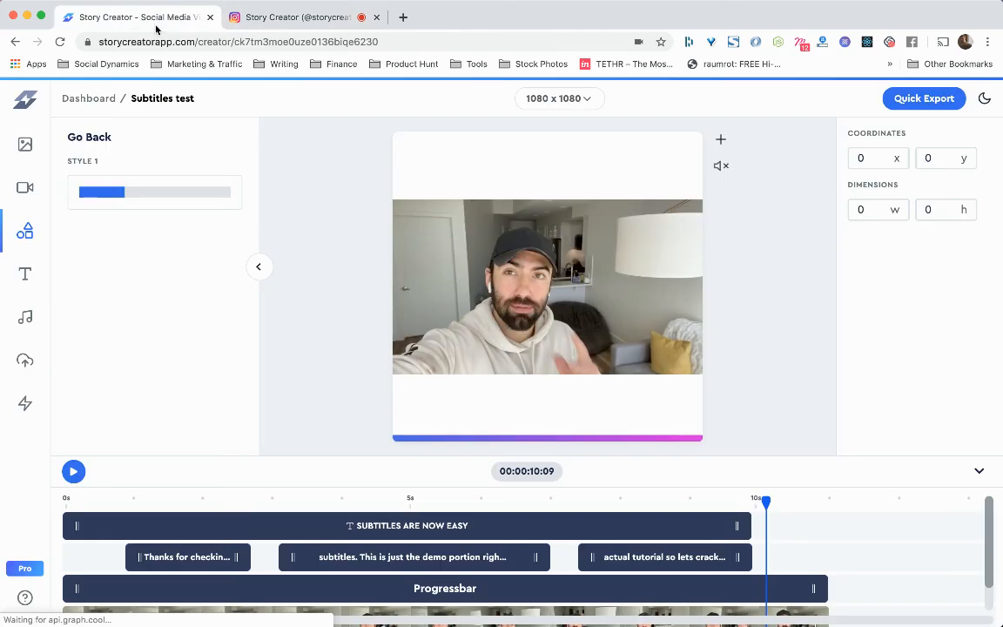